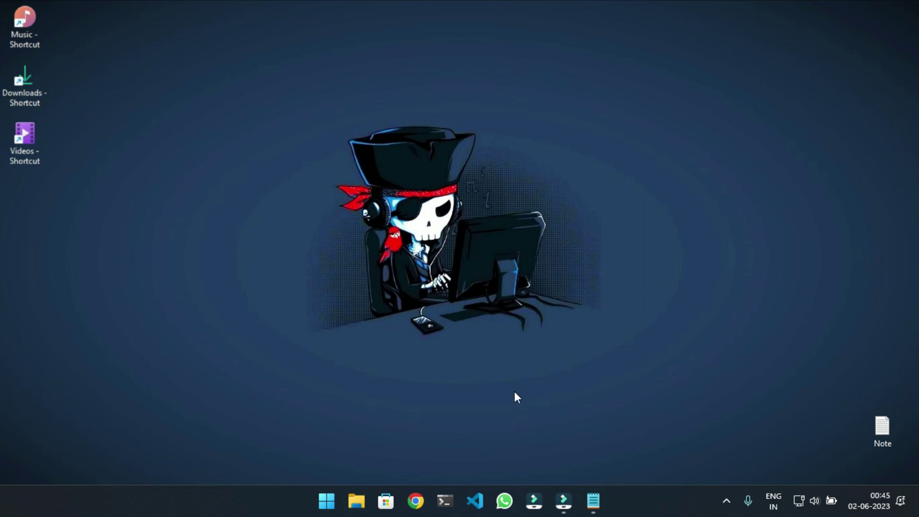
# Step: Launch Google Chrome from the taskbar
pyautogui.click(416, 501)
# Step: Paste the deskmodder Blank.ico.zip link into the address bar to download the file
pyautogui.click(257, 37)
pyautogui.write('http://www.deskmodder.de/.moinmoin/Wiki-Deskmodder/Blank.ico.zip')
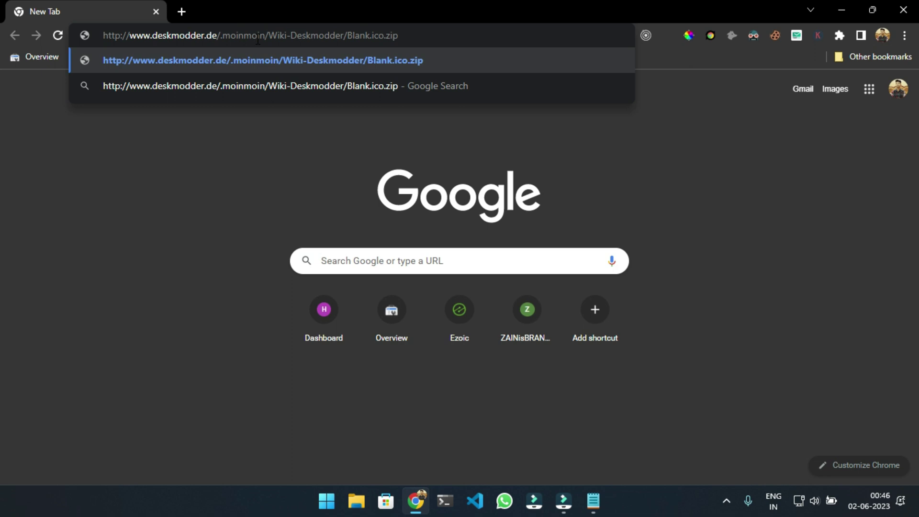
pyautogui.press('Return')
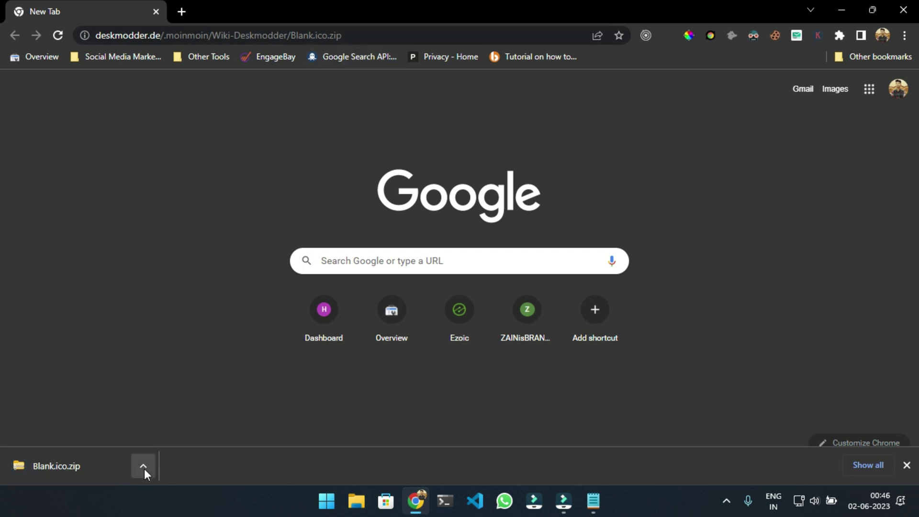
# Step: Show the downloaded Blank.ico.zip in its folder and extract it into a Blank.ico folder
pyautogui.click(861, 463)
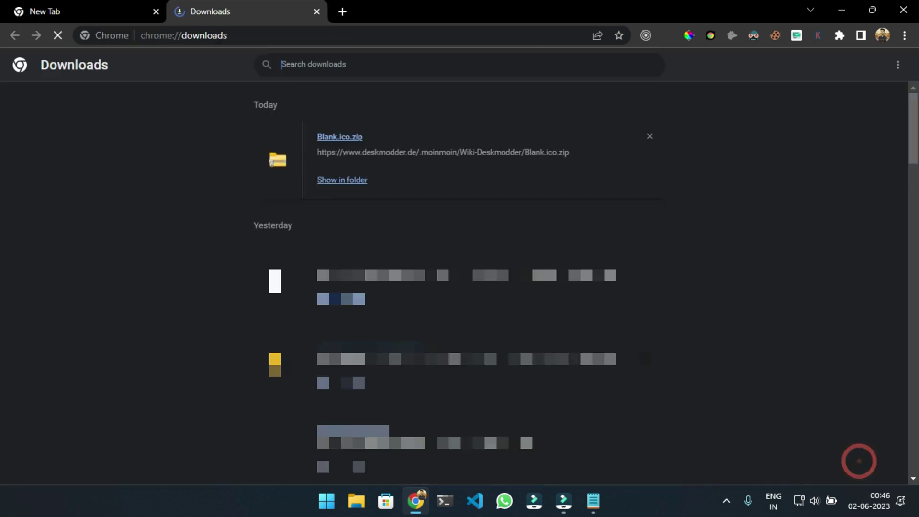
pyautogui.click(340, 186)
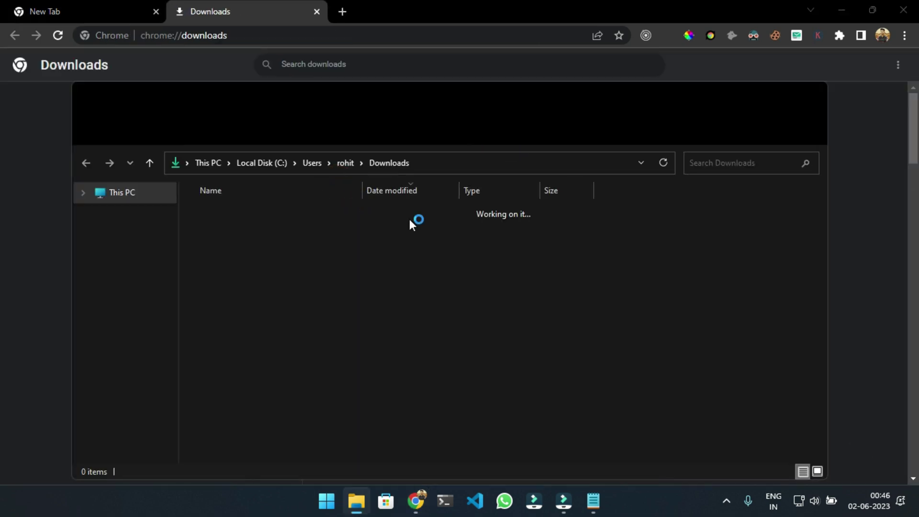
pyautogui.rightClick(260, 230)
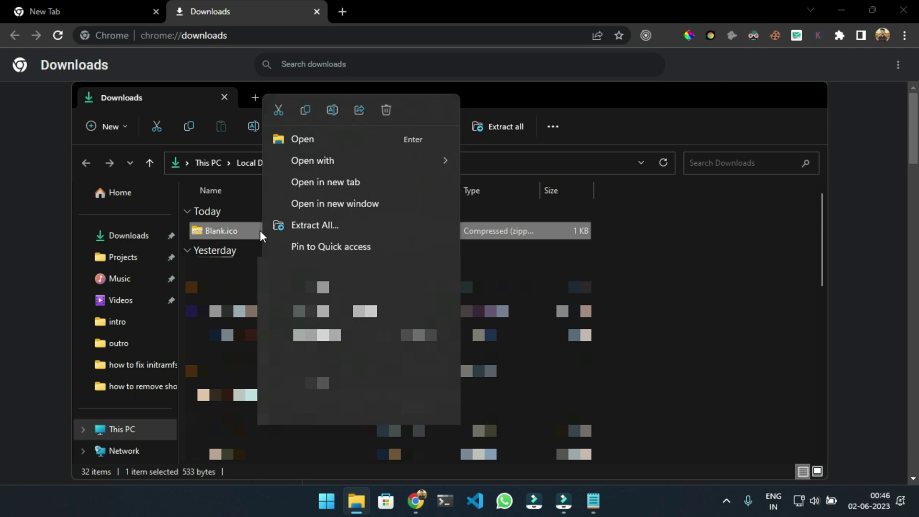
pyautogui.click(333, 223)
pyautogui.click(582, 379)
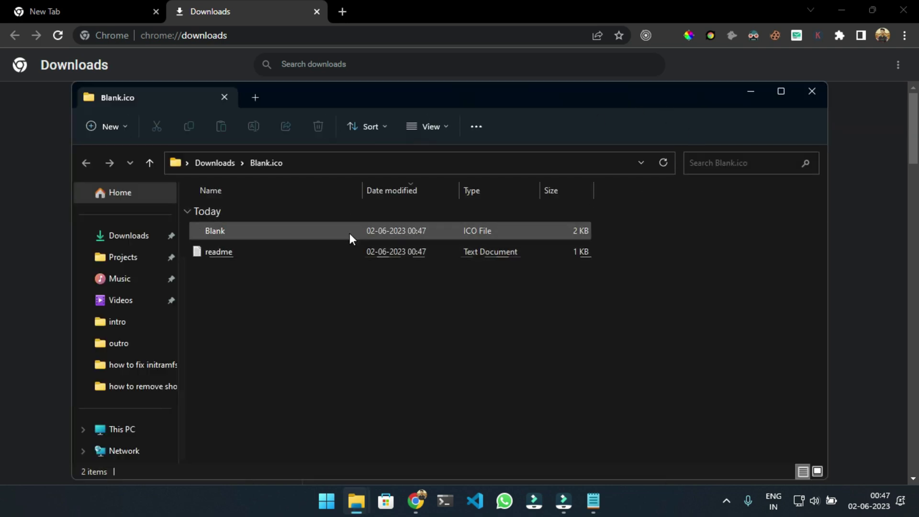
# Step: Copy the Blank icon file from the extracted Blank.ico folder
pyautogui.click(350, 234)
pyautogui.click(386, 274)
pyautogui.click(286, 230)
pyautogui.rightClick(286, 230)
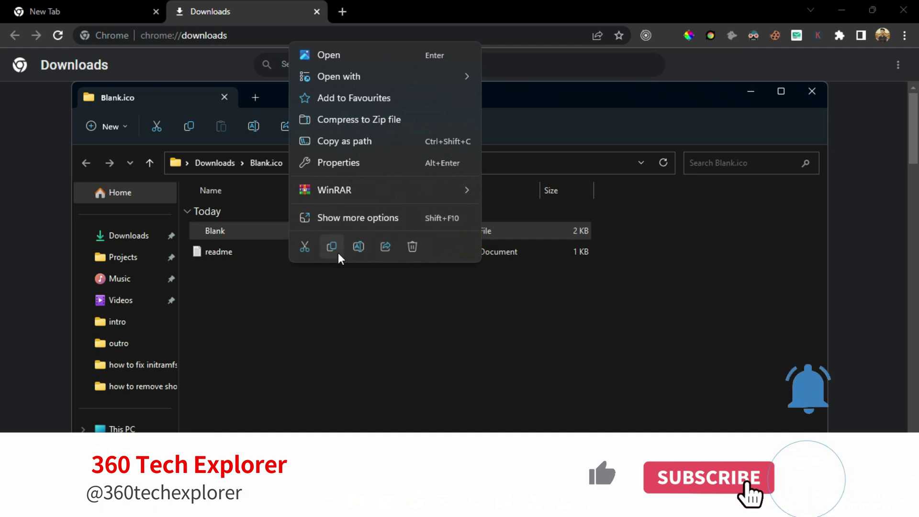
pyautogui.click(332, 241)
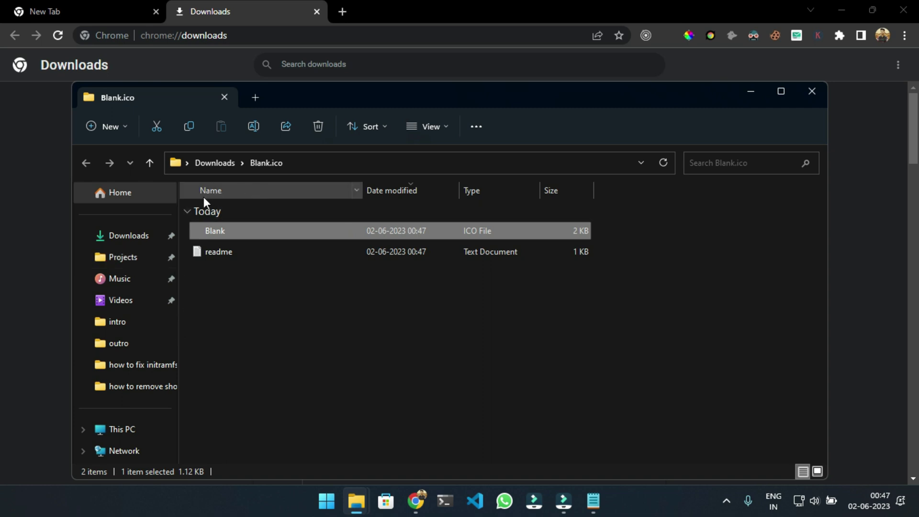
pyautogui.click(127, 426)
# Step: Paste the Blank icon file into C:\Windows, granting administrator permission
pyautogui.doubleClick(271, 216)
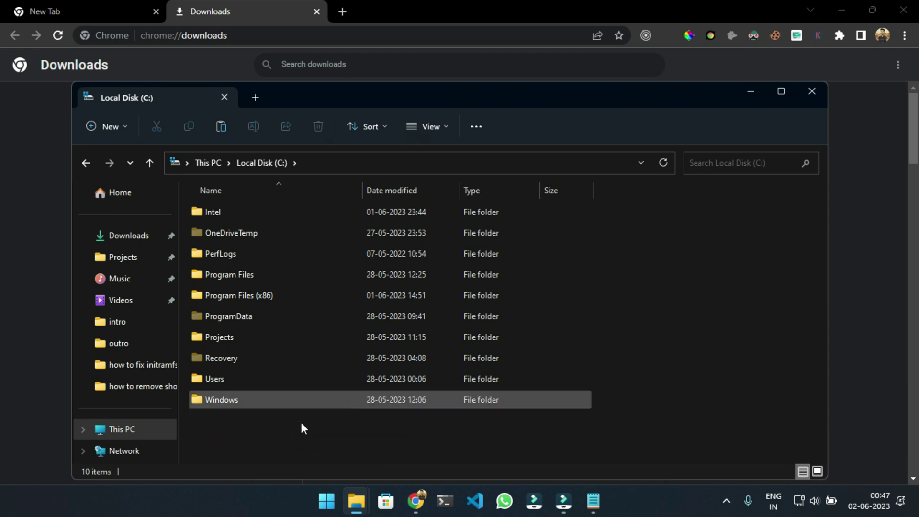
pyautogui.doubleClick(250, 402)
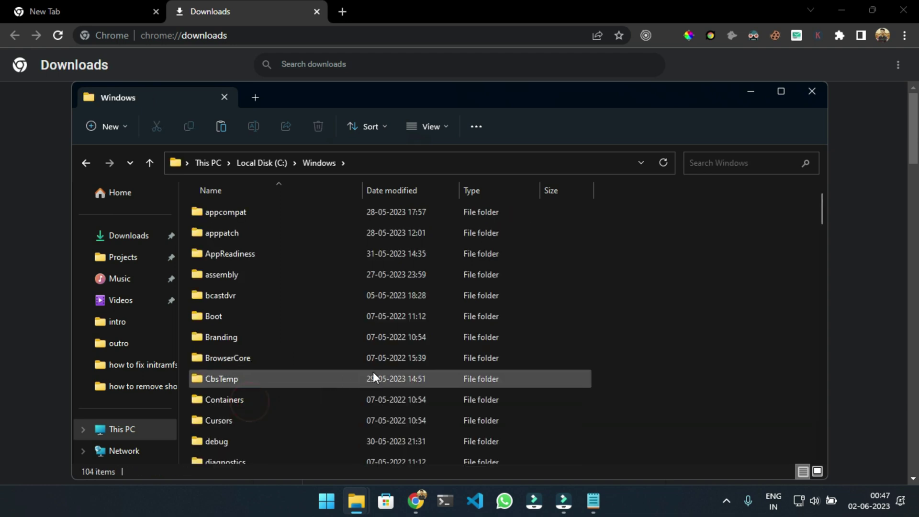
pyautogui.hotkey('ctrl', 'v')
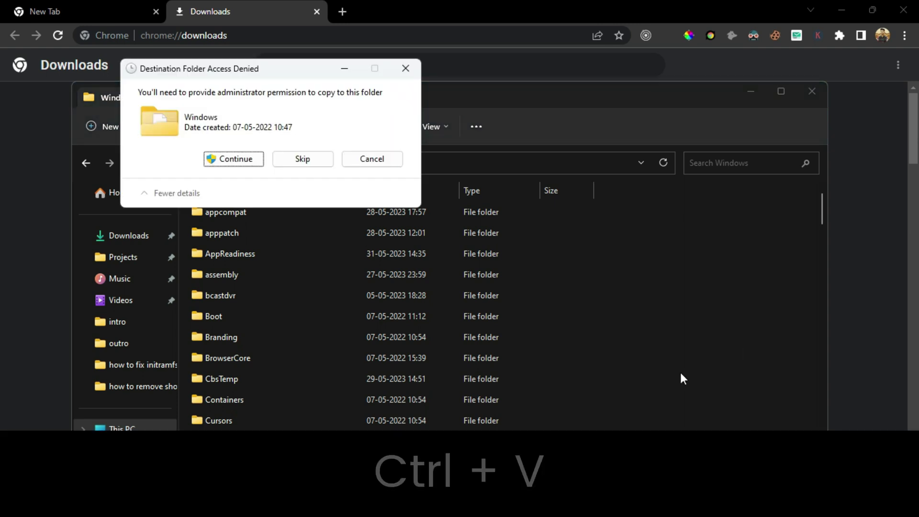
pyautogui.click(238, 160)
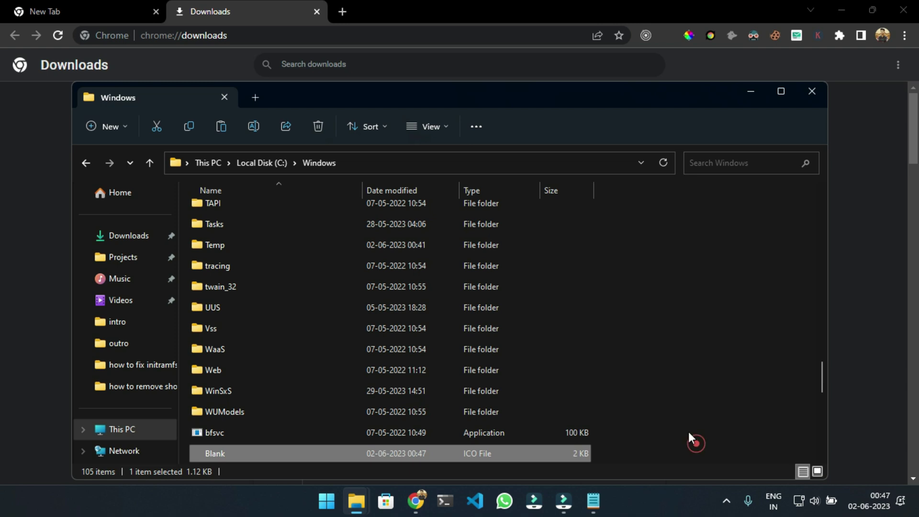
# Step: Close Explorer and Chrome, then launch Registry Editor by searching 'reg' in Start
pyautogui.click(812, 91)
pyautogui.click(913, 11)
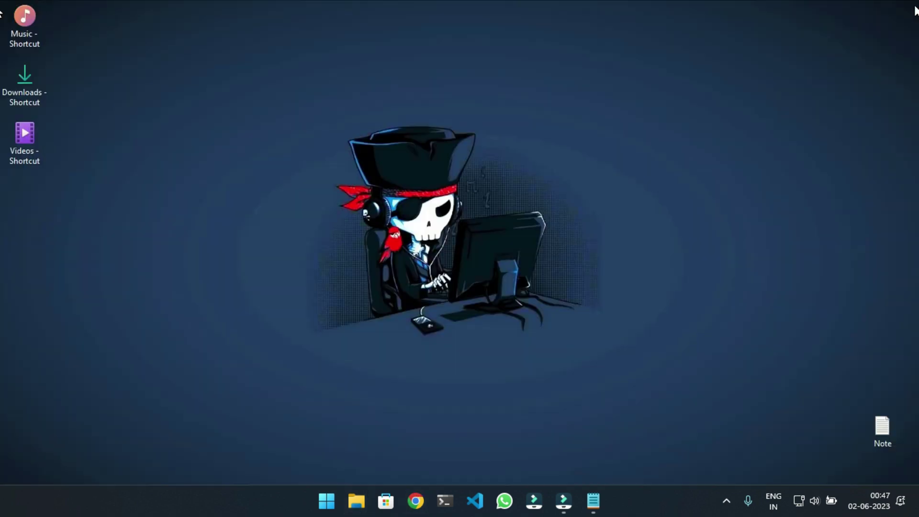
pyautogui.press('super')
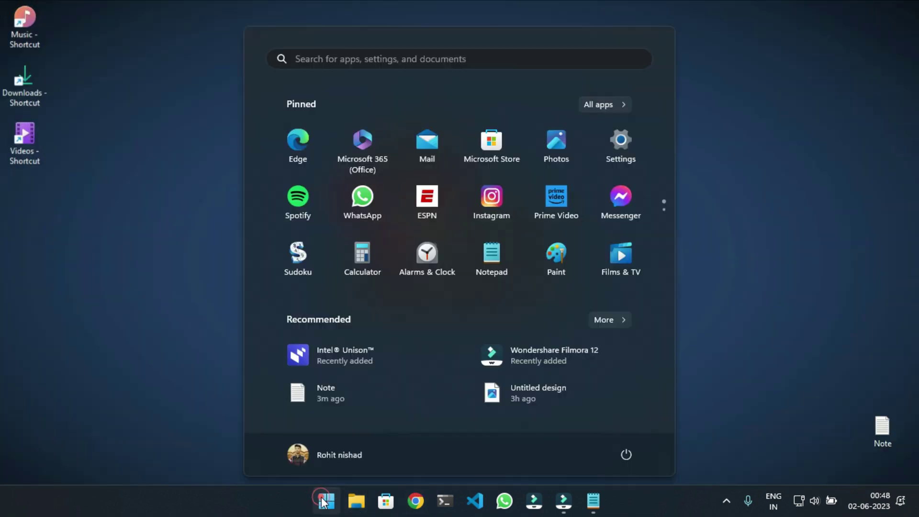
pyautogui.press('super')
pyautogui.press('super')
pyautogui.write('reg')
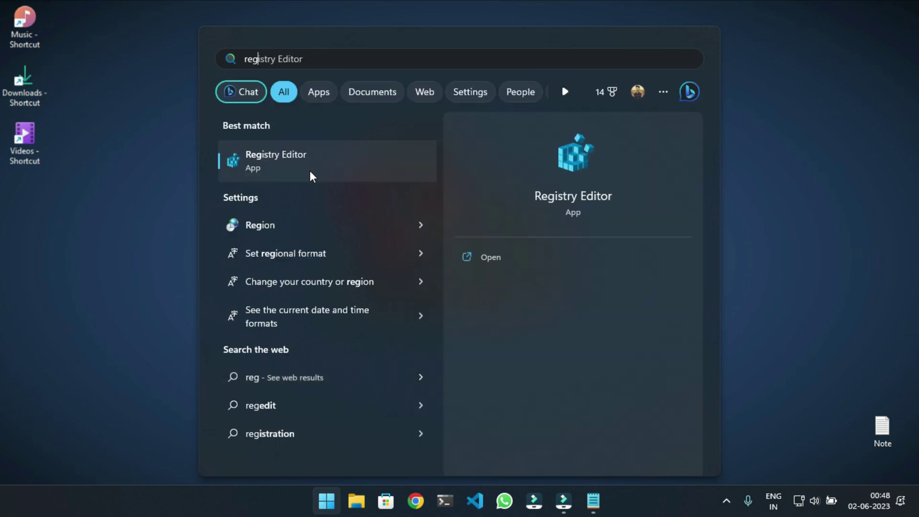
pyautogui.click(287, 164)
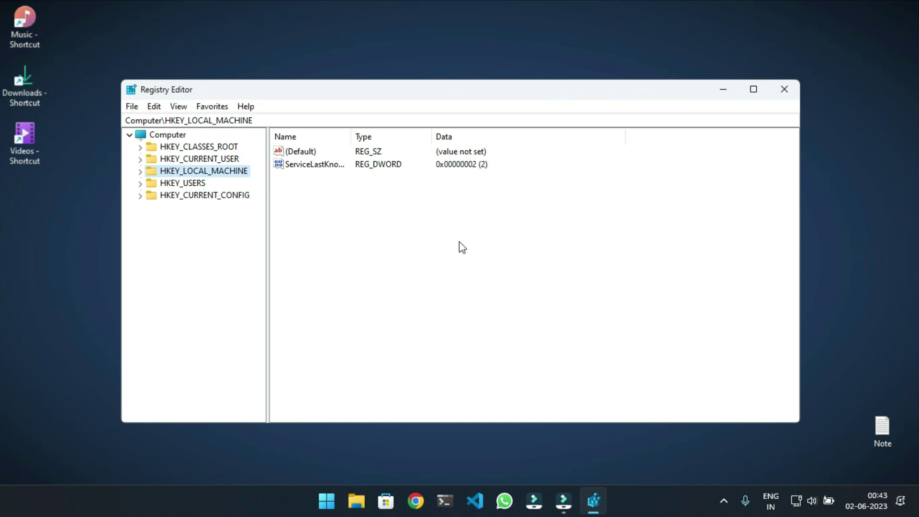
# Step: Expand HKEY_LOCAL_MACHINE\SOFTWARE\Microsoft down to the Windows key
pyautogui.click(382, 207)
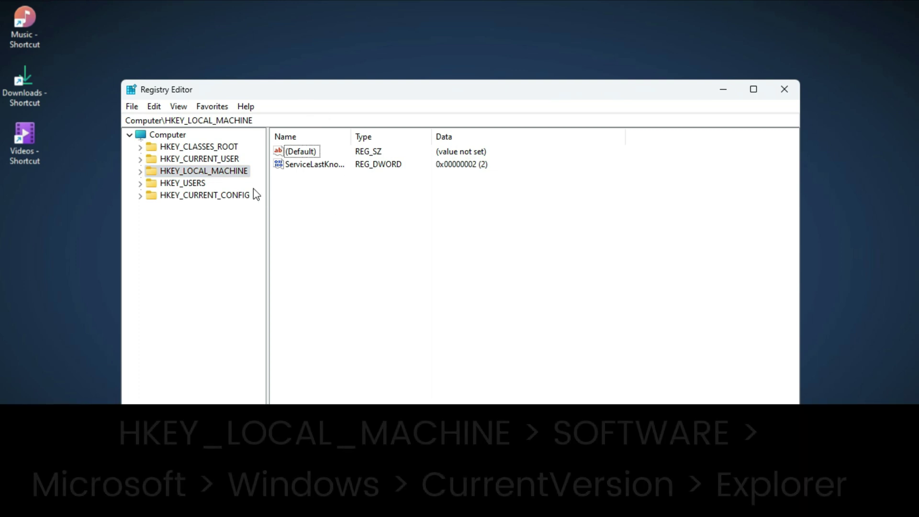
pyautogui.click(173, 173)
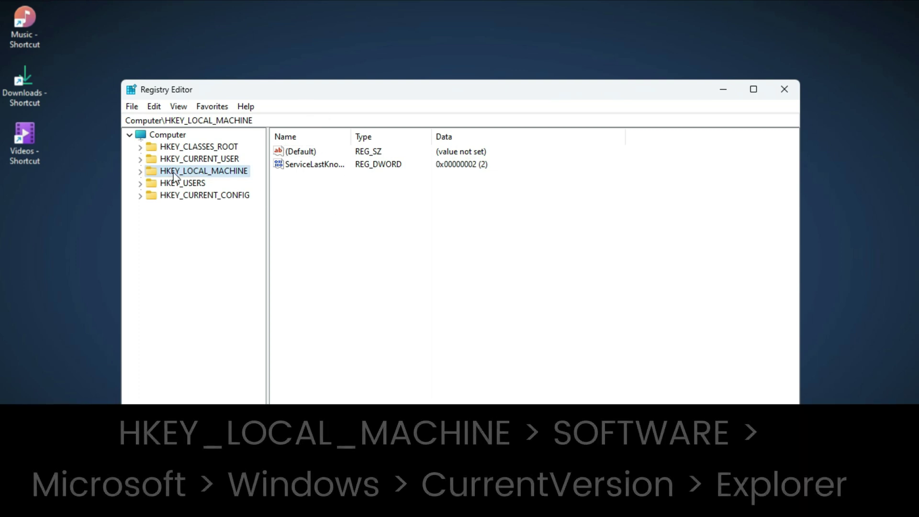
pyautogui.click(140, 172)
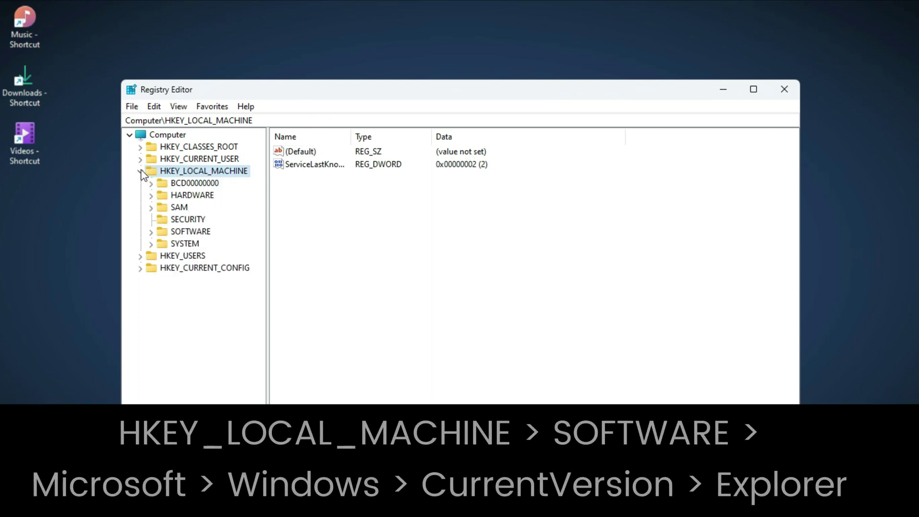
pyautogui.click(155, 235)
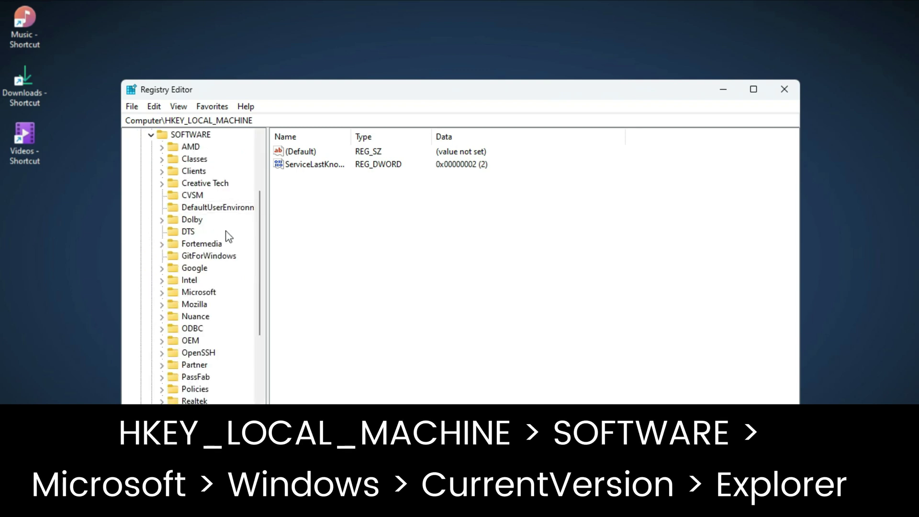
pyautogui.moveTo(259, 267); pyautogui.dragTo(255, 334)
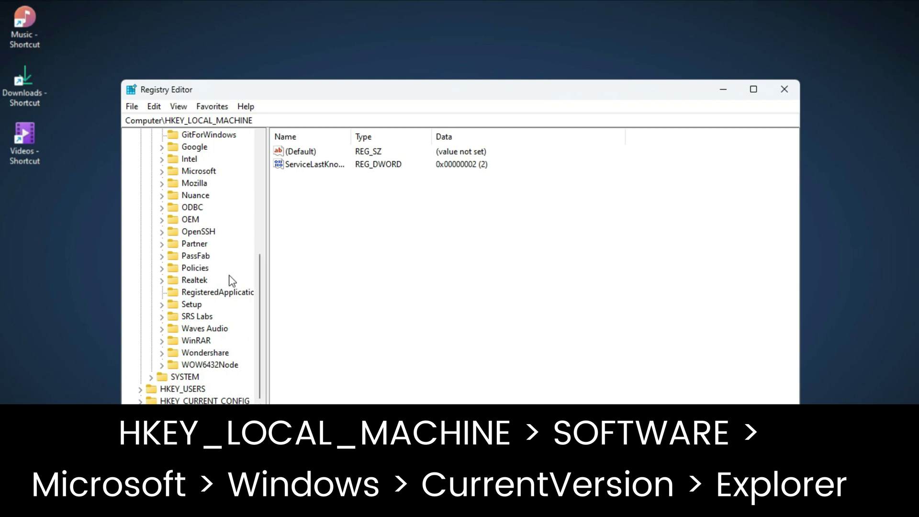
pyautogui.click(162, 172)
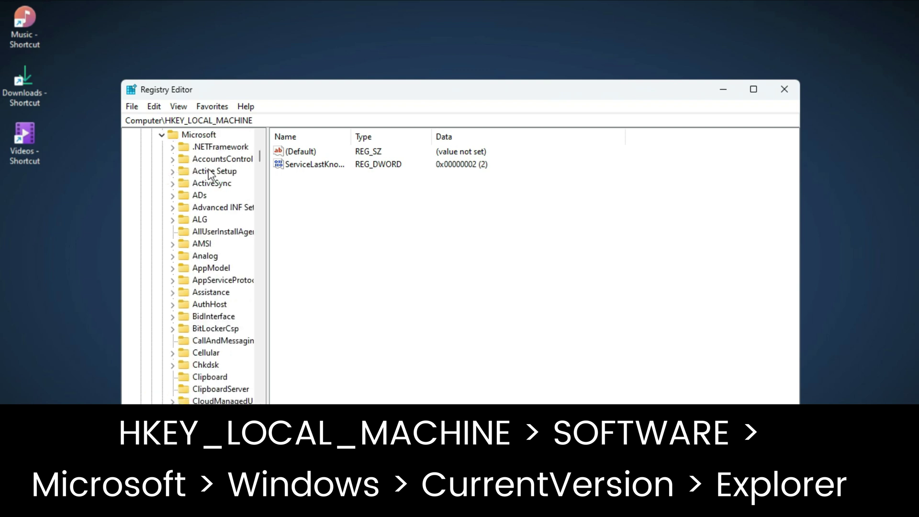
pyautogui.moveTo(259, 161); pyautogui.dragTo(256, 250)
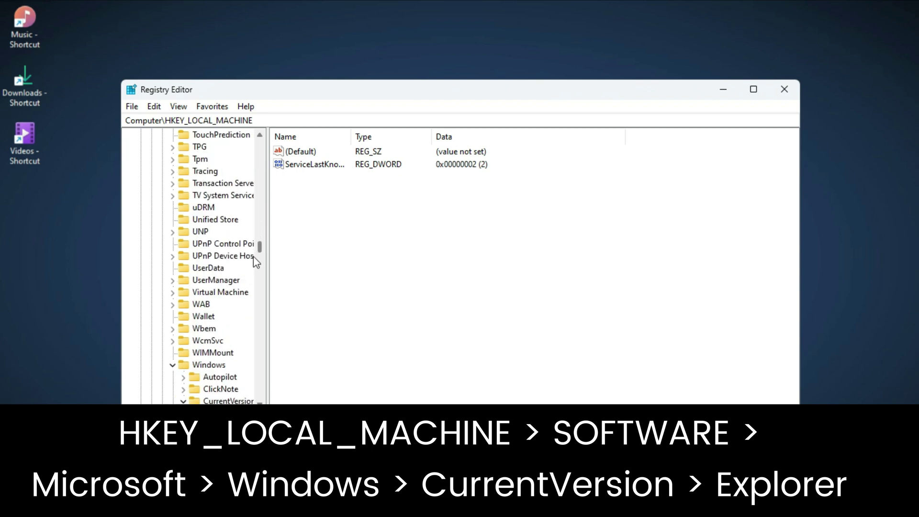
pyautogui.click(210, 365)
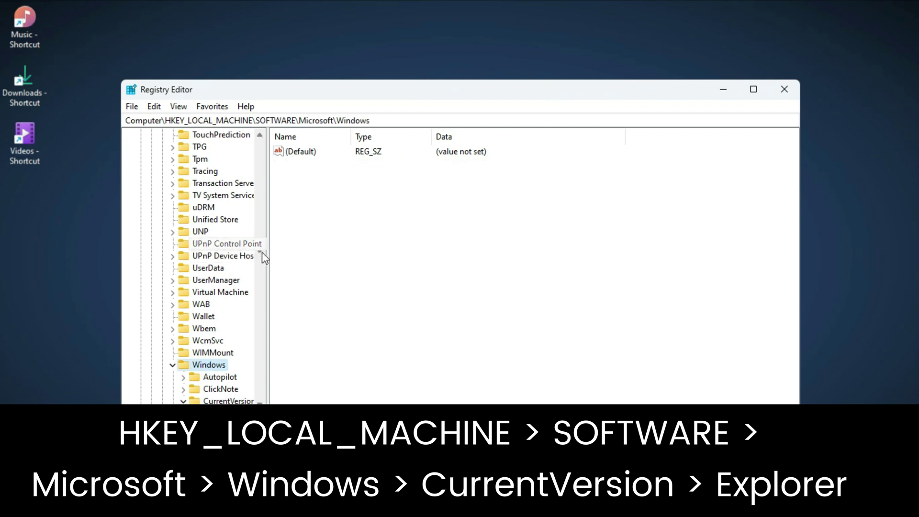
pyautogui.moveTo(264, 257); pyautogui.dragTo(265, 266)
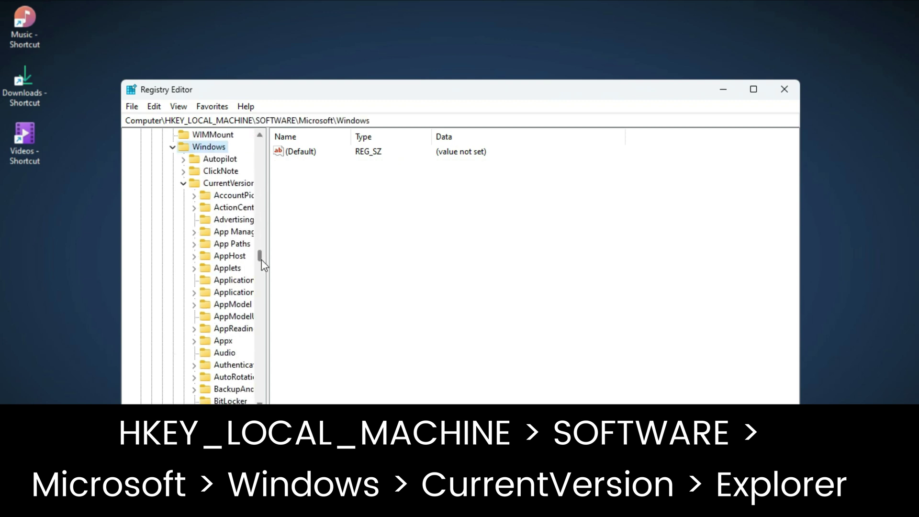
# Step: Expand CurrentVersion, select the Explorer key, and widen the key tree pane
pyautogui.click(184, 184)
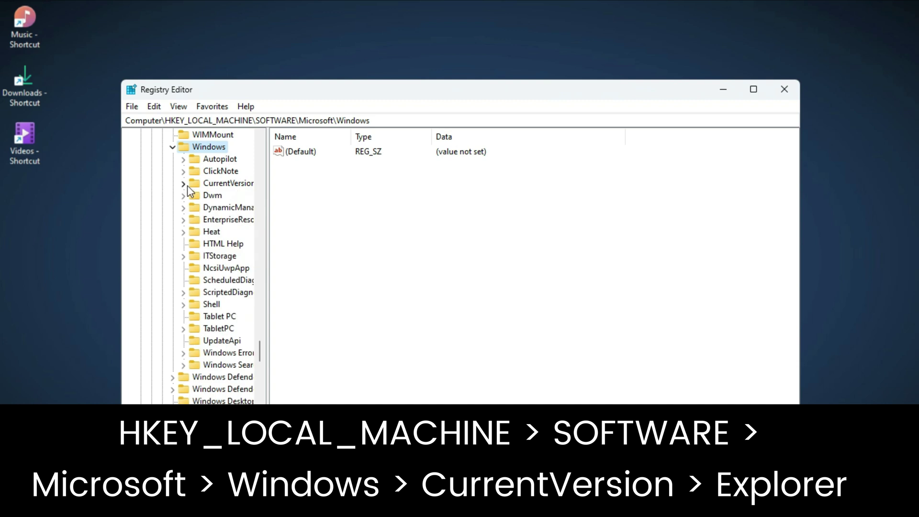
pyautogui.click(229, 185)
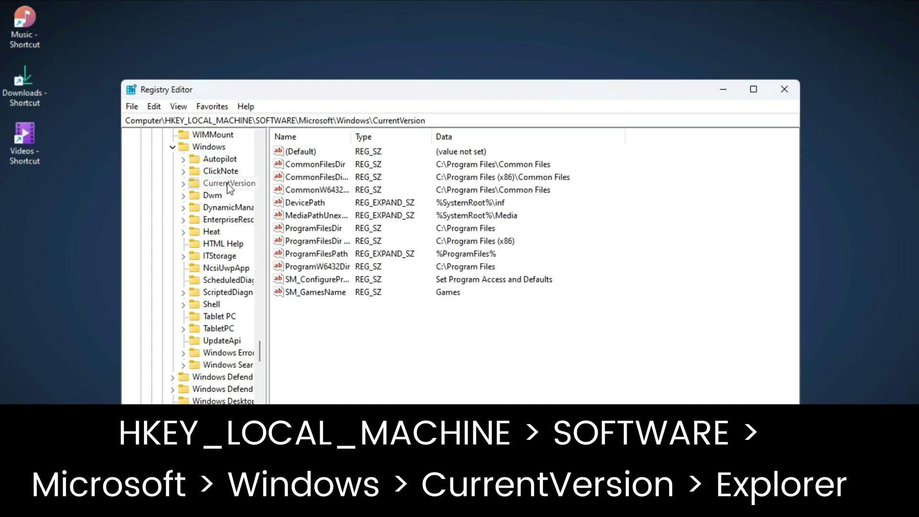
pyautogui.click(186, 187)
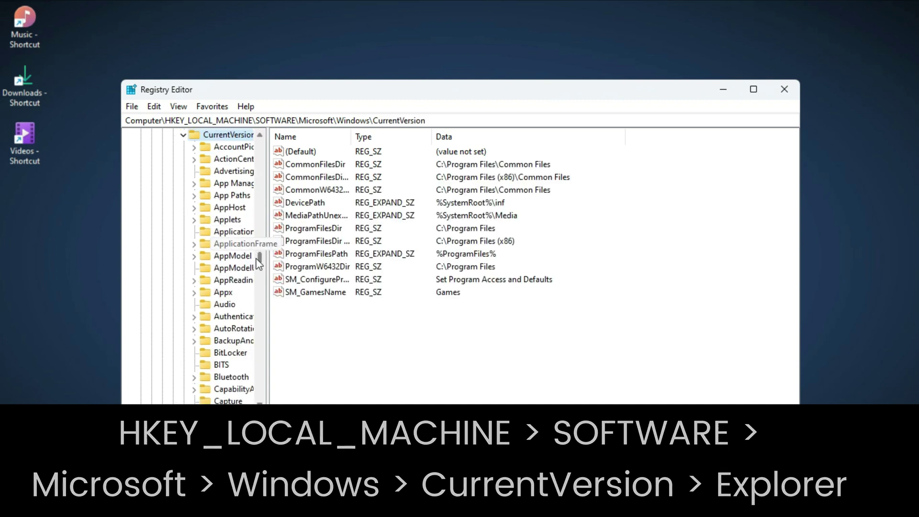
pyautogui.moveTo(259, 264); pyautogui.dragTo(259, 279)
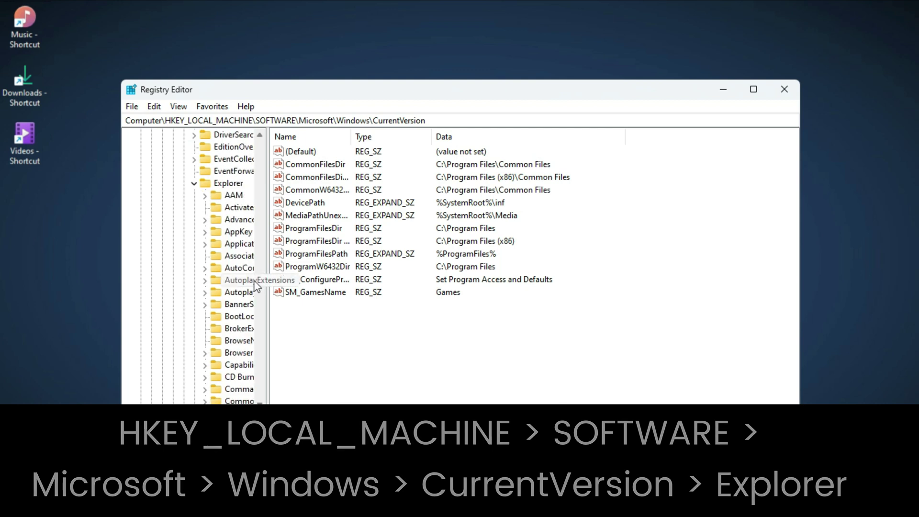
pyautogui.click(229, 184)
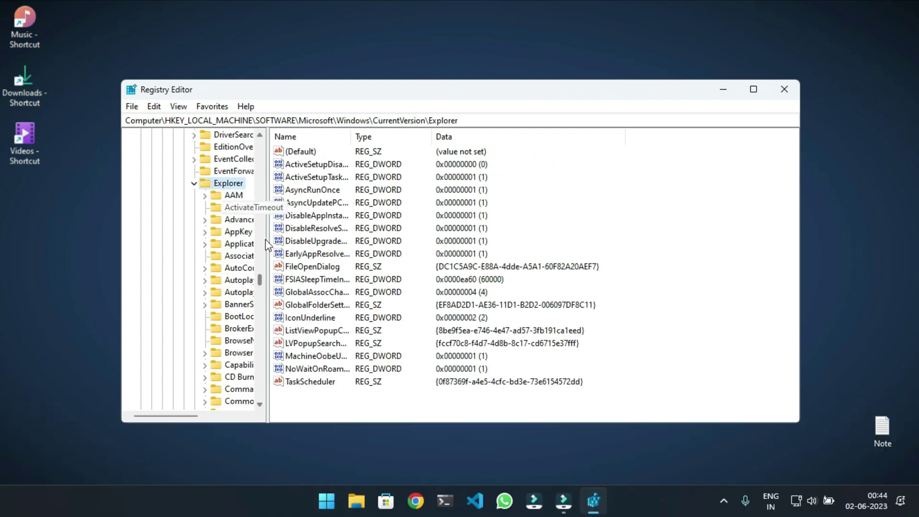
pyautogui.moveTo(267, 240); pyautogui.dragTo(299, 241)
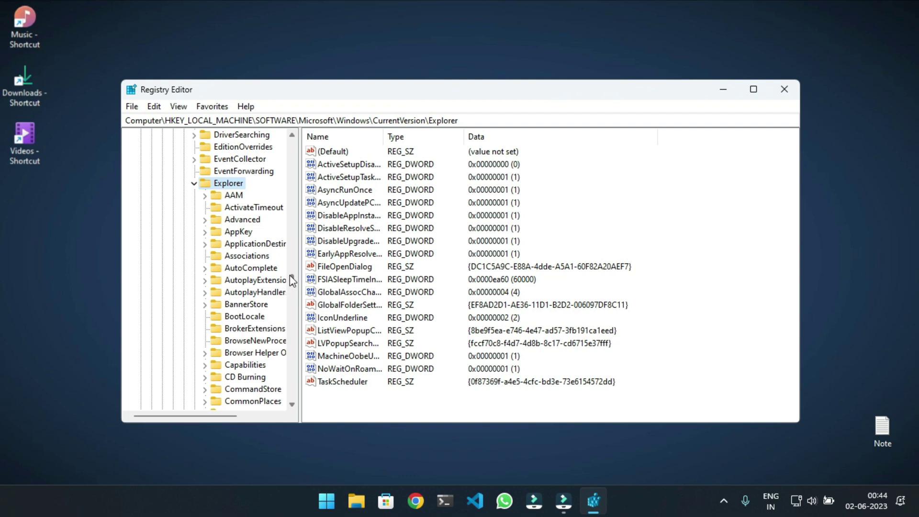
pyautogui.moveTo(292, 282); pyautogui.dragTo(290, 306)
pyautogui.scroll(20, 258, 308)
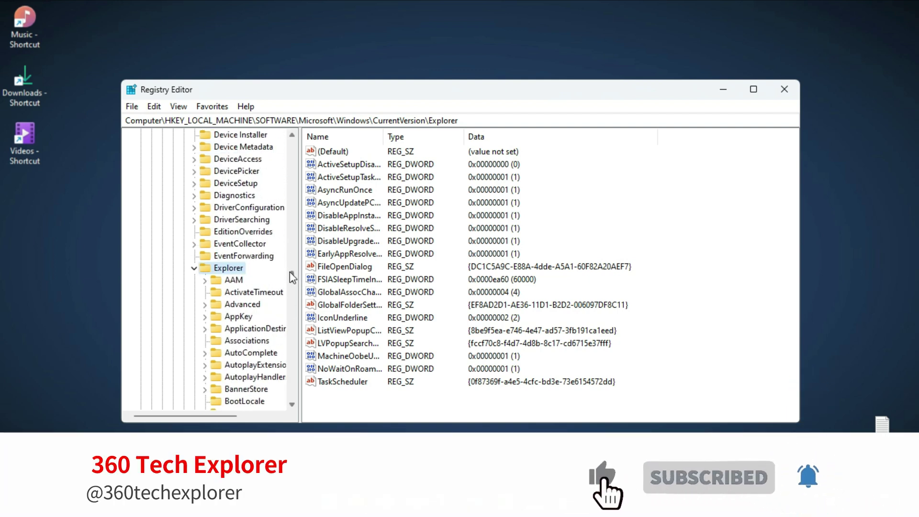
pyautogui.scroll(1, 242, 335)
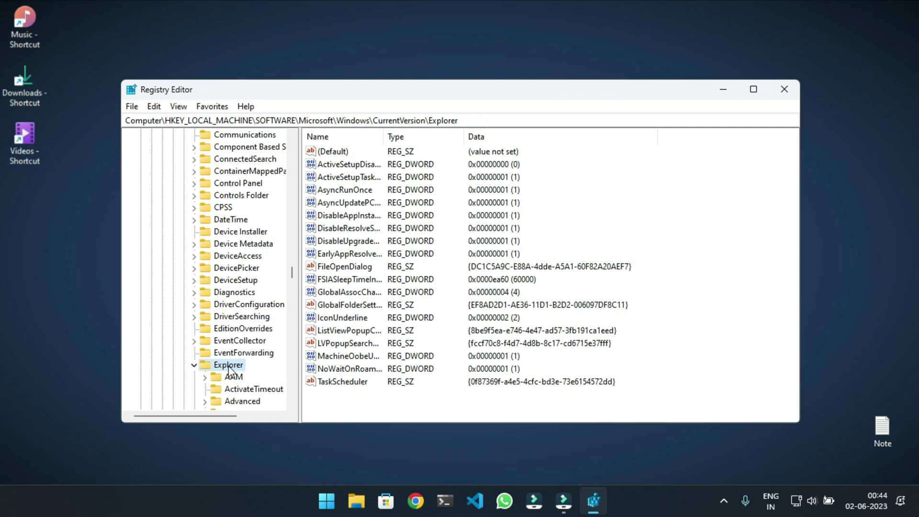
# Step: Create a new subkey named 'Shell Icons' under the Explorer key
pyautogui.rightClick(229, 366)
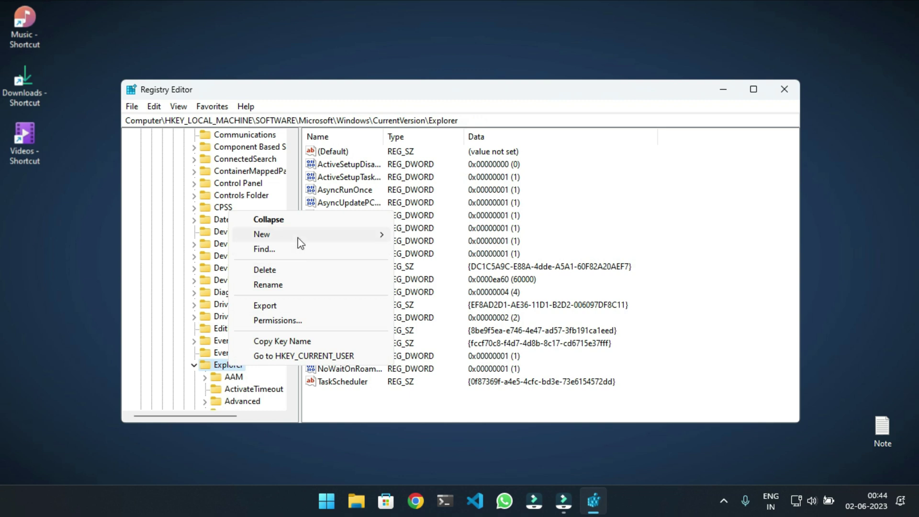
pyautogui.moveTo(300, 244)
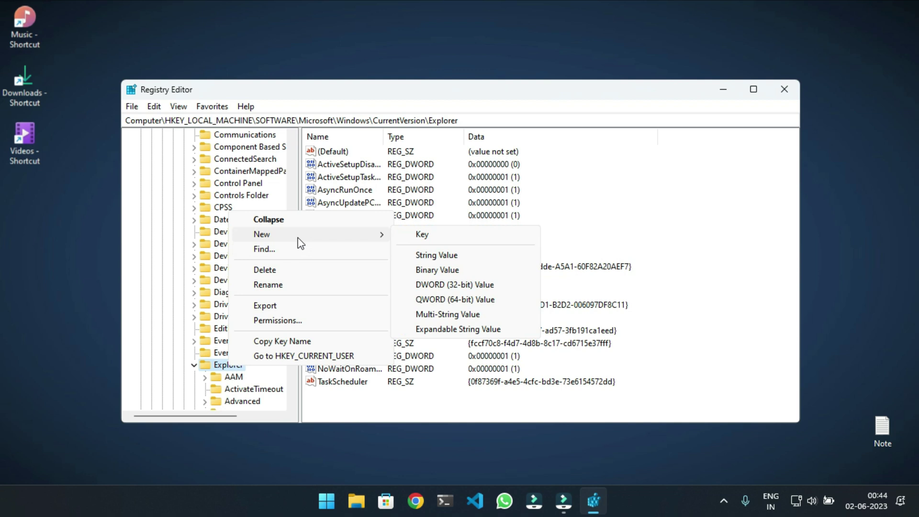
pyautogui.click(433, 234)
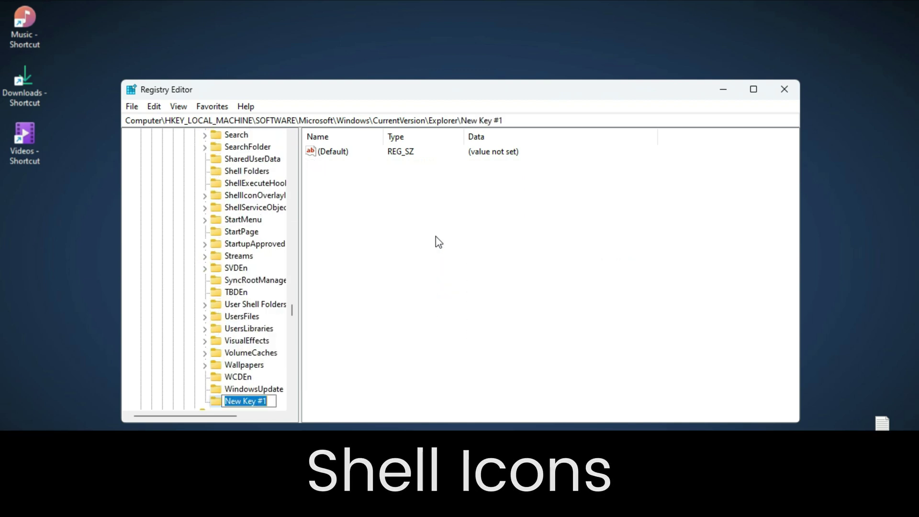
pyautogui.write('S')
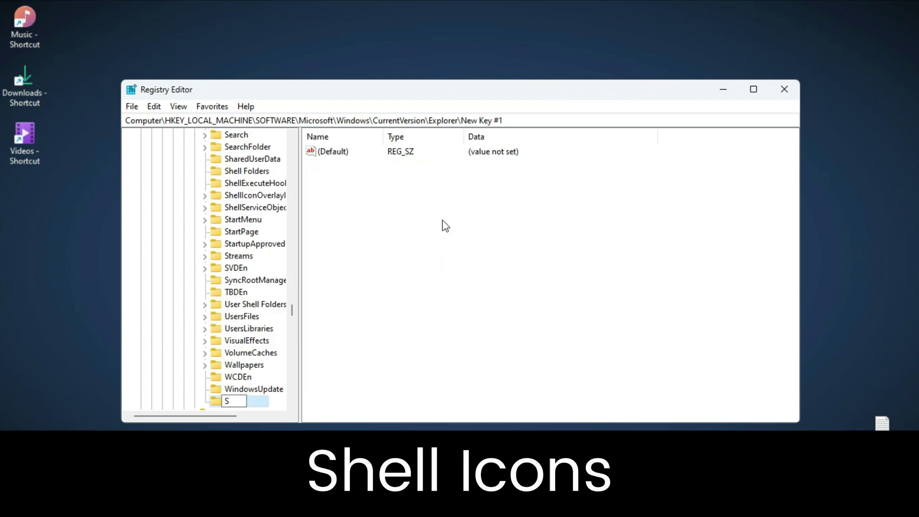
pyautogui.write('hell Icons')
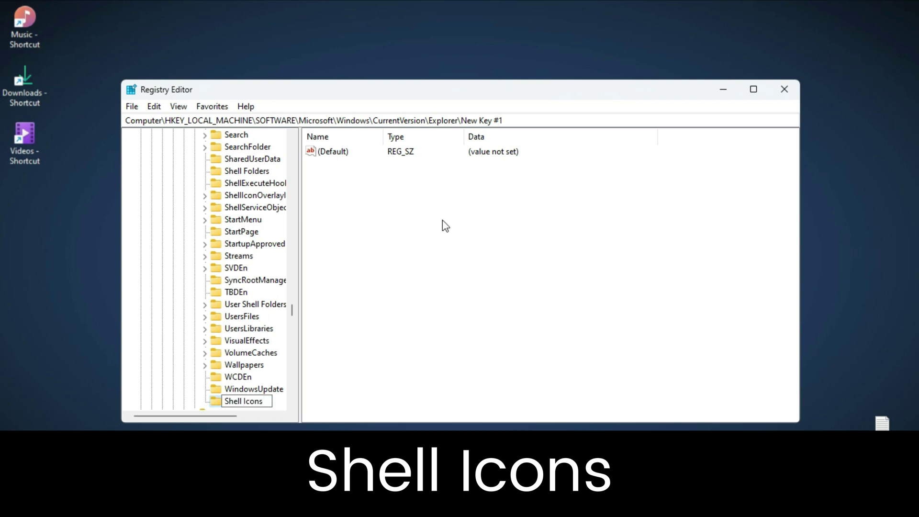
pyautogui.press('Return')
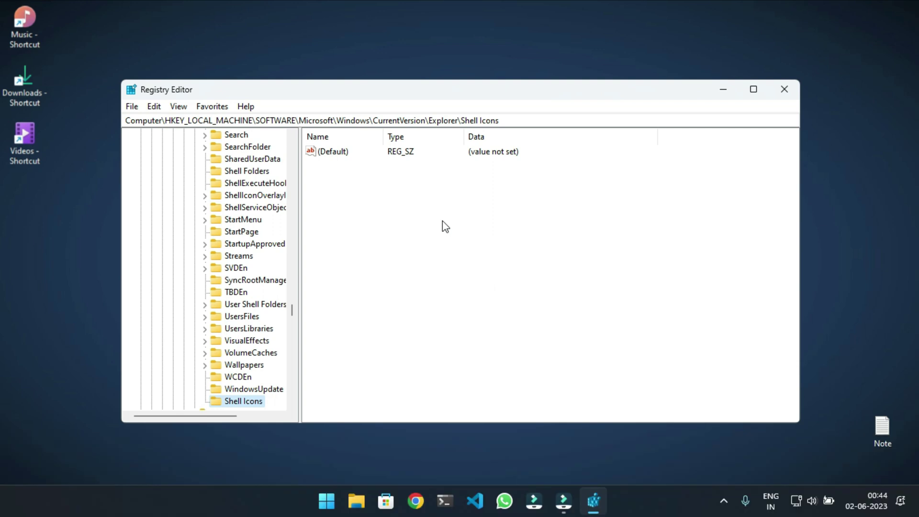
# Step: Add a new string value named 29 to the Shell Icons key
pyautogui.rightClick(534, 193)
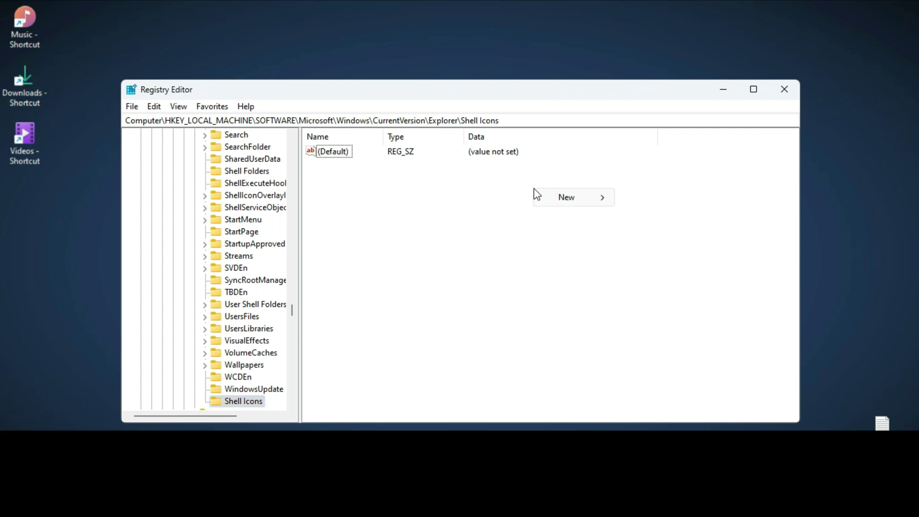
pyautogui.moveTo(581, 204)
pyautogui.click(654, 218)
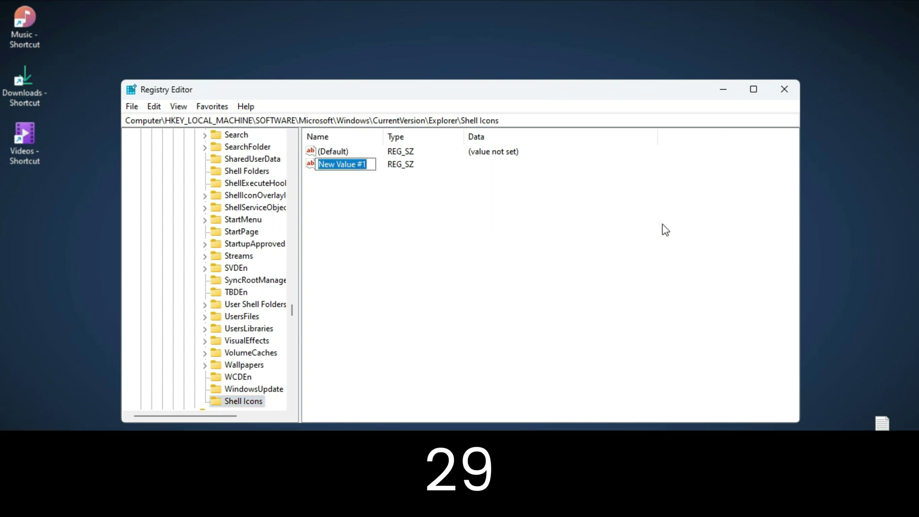
pyautogui.write('2')
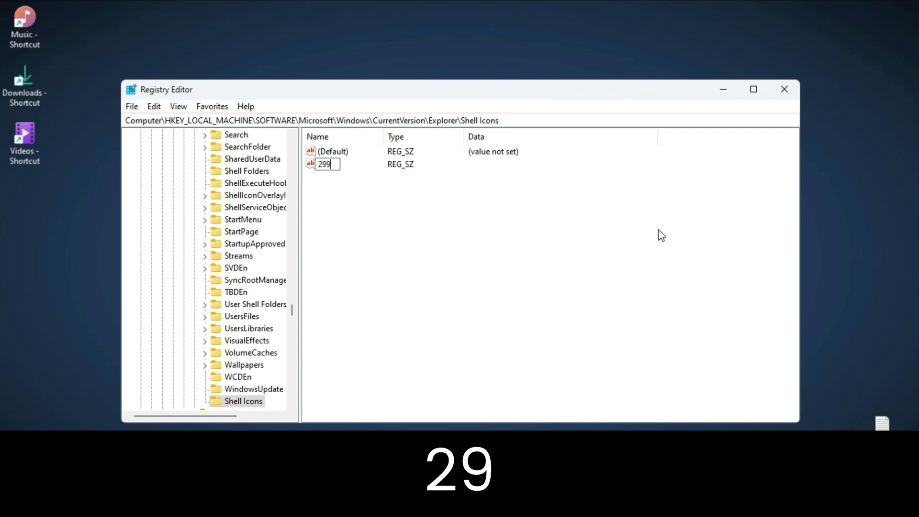
pyautogui.write('99')
pyautogui.press('BackSpace')
pyautogui.press('Return')
pyautogui.click(523, 266)
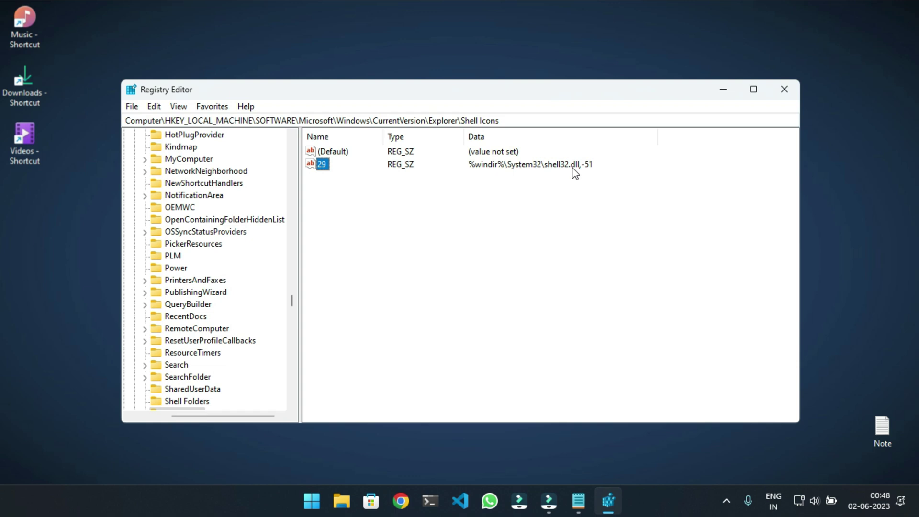
# Step: Set value 29's data to %windir%\Blank.ico and close Registry Editor
pyautogui.doubleClick(328, 164)
pyautogui.write('%windir%\\Blank.ico')
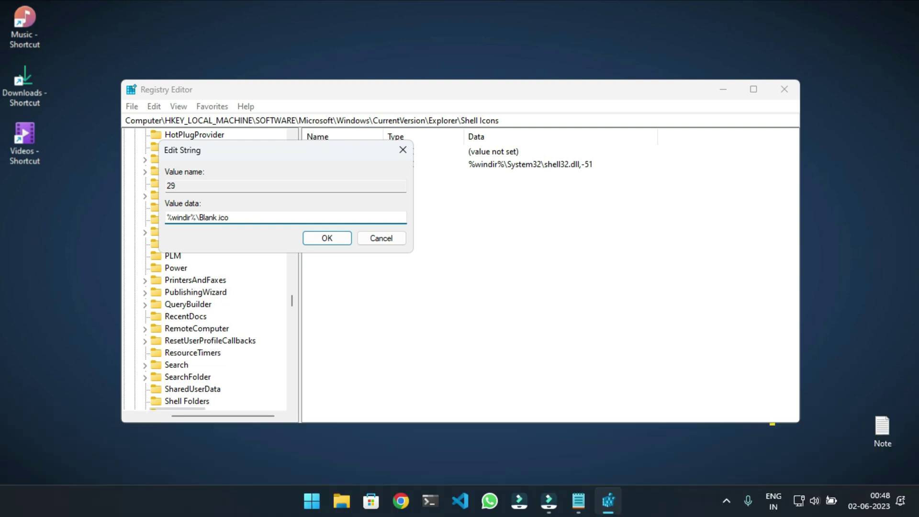
pyautogui.click(329, 240)
pyautogui.click(784, 90)
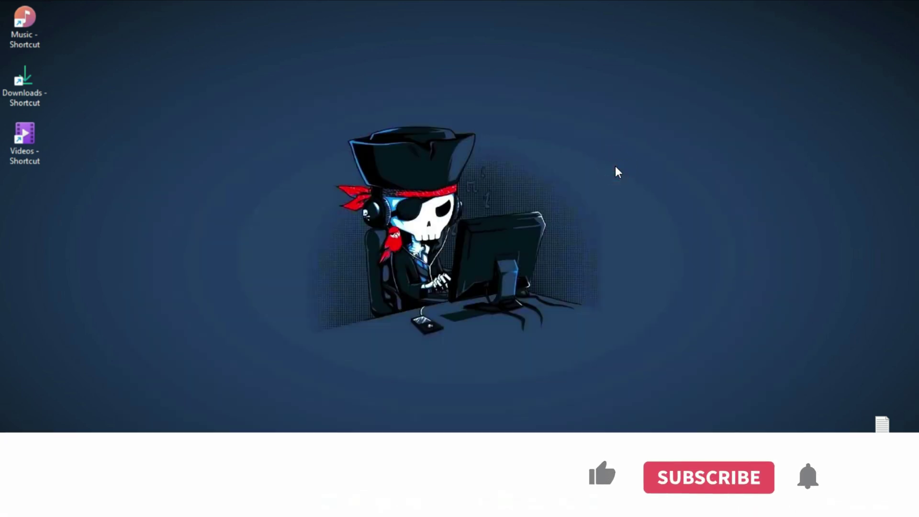
# Step: In Task Manager, search 'explo' and end the Windows Explorer task so it restarts
pyautogui.hotkey('ctrl', 'shift', 'Escape')
pyautogui.click(501, 88)
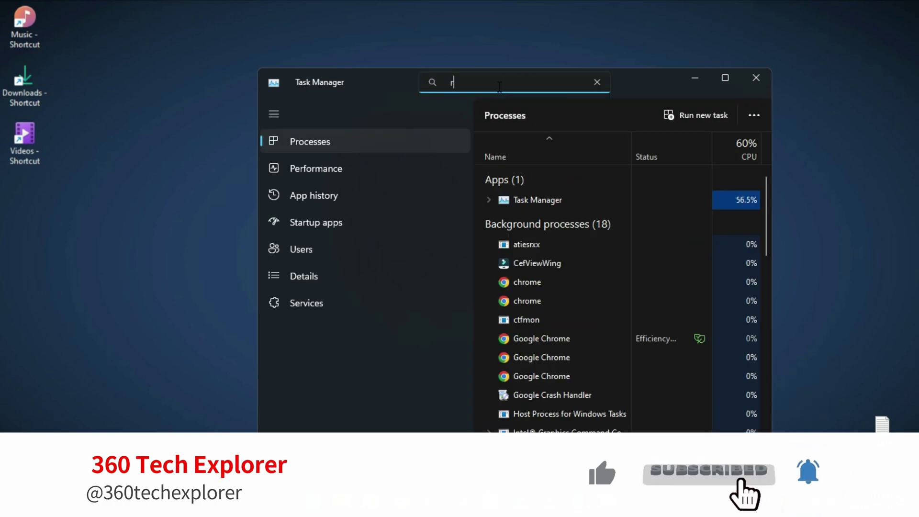
pyautogui.write('re')
pyautogui.press('BackSpace')
pyautogui.press('BackSpace')
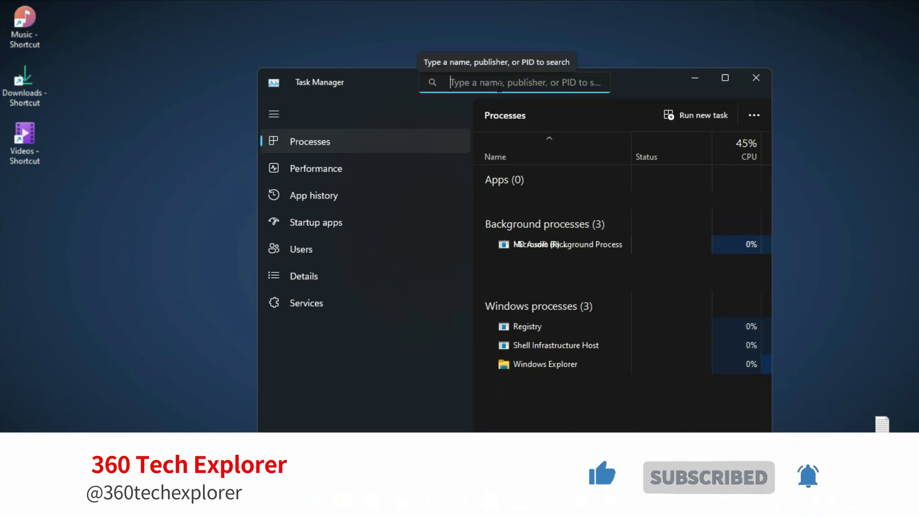
pyautogui.write('explorer')
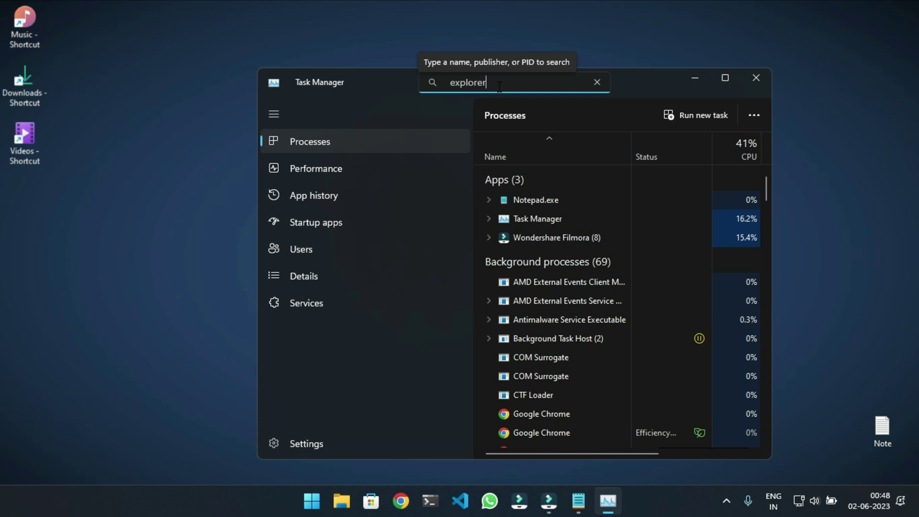
pyautogui.rightClick(521, 246)
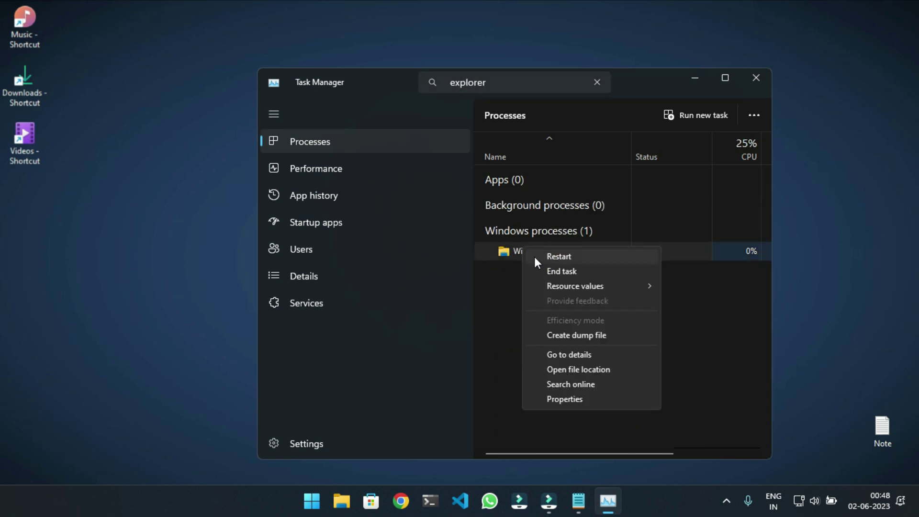
pyautogui.click(563, 271)
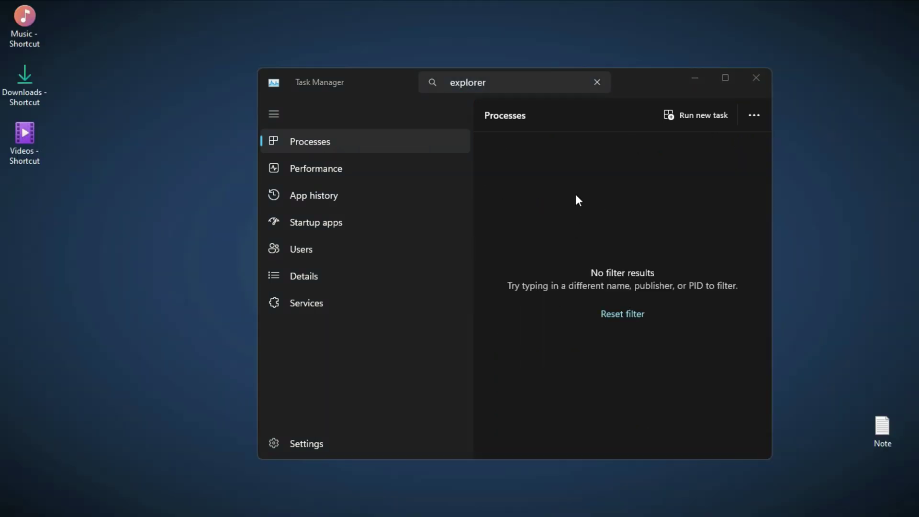
# Step: Close Task Manager, then select and deselect the three desktop shortcut icons
pyautogui.click(100, 163)
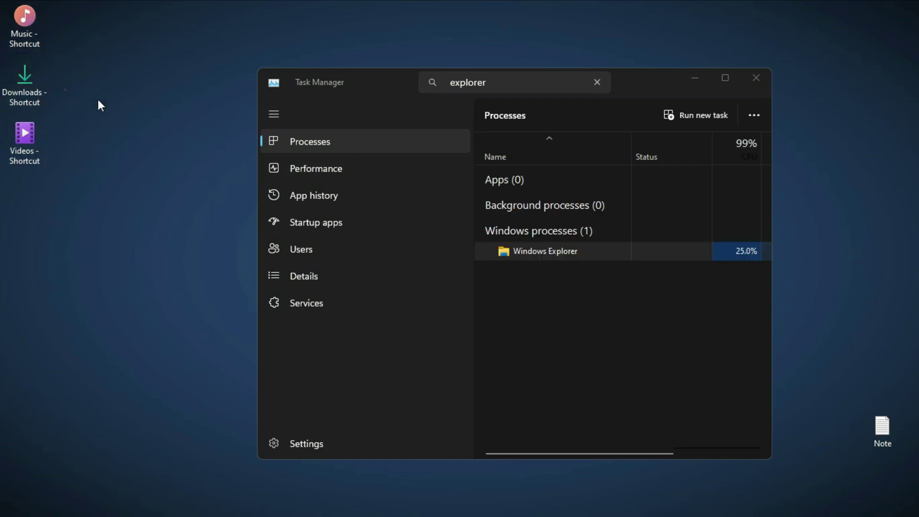
pyautogui.click(64, 89)
pyautogui.click(759, 75)
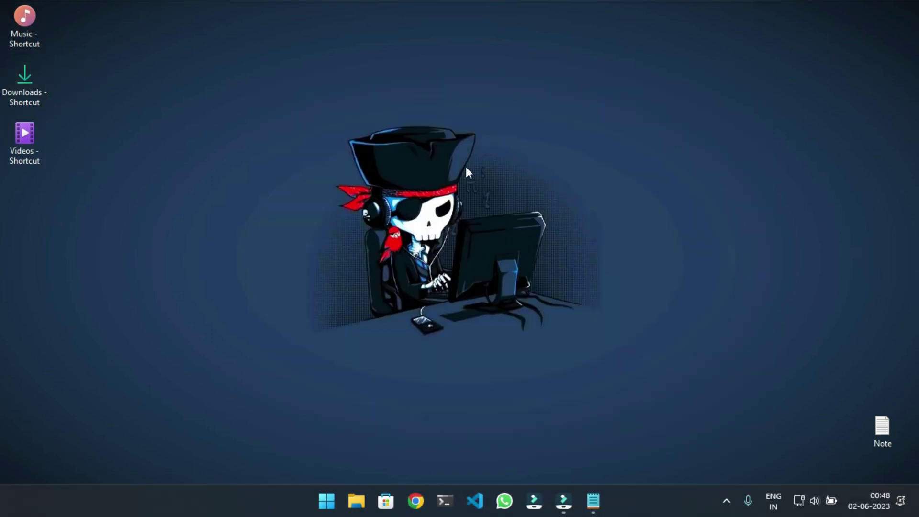
pyautogui.moveTo(115, 188); pyautogui.dragTo(7, 10)
pyautogui.moveTo(121, 110); pyautogui.dragTo(129, 140)
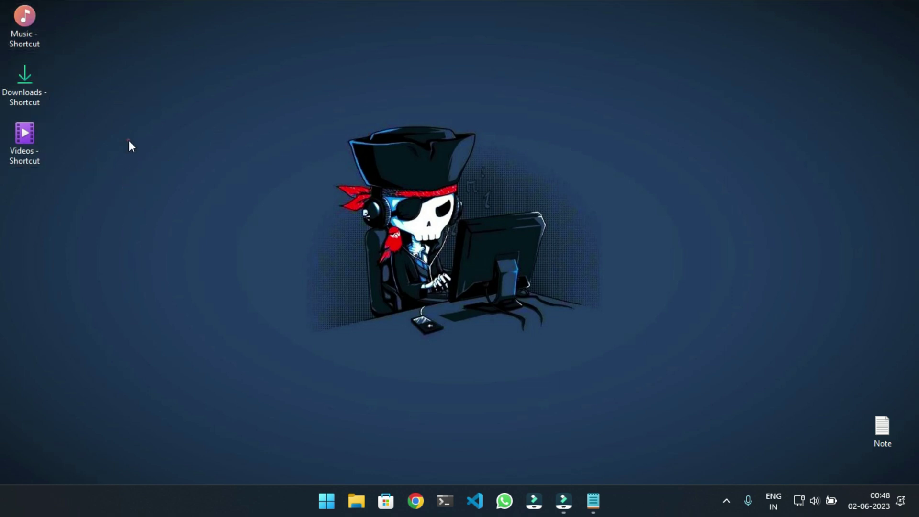